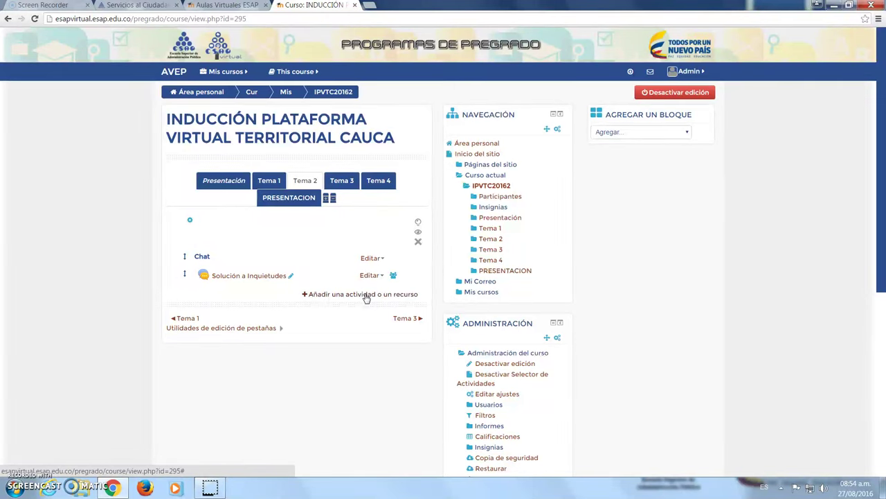
Add a Foro activity to Tema 2 of the course, reading through its help description first
click(366, 294)
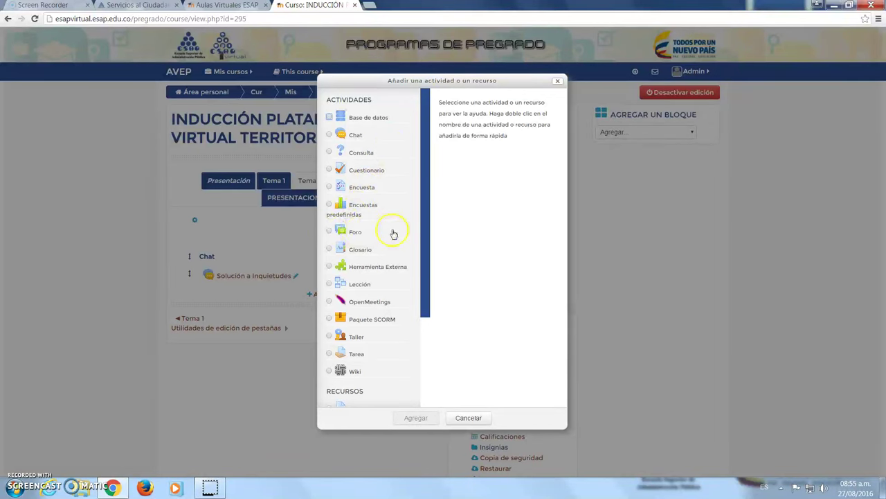
click(330, 233)
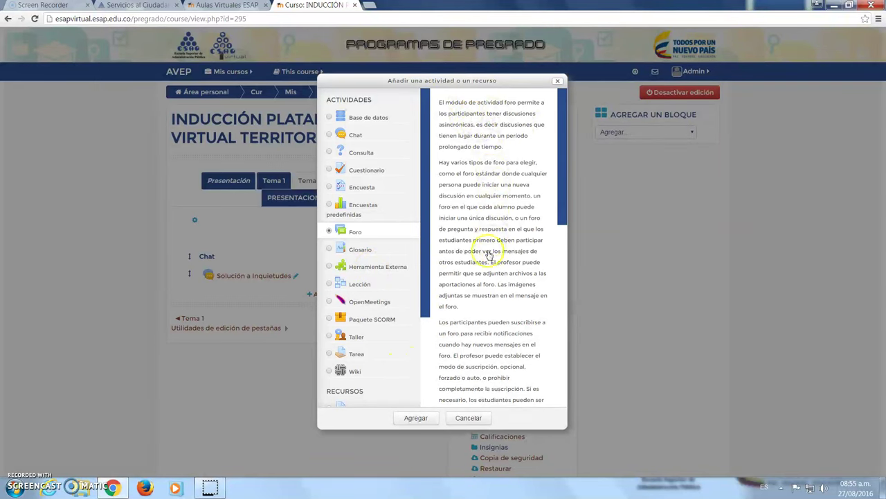
scroll(479, 271, down, 1)
scroll(479, 271, down, 6)
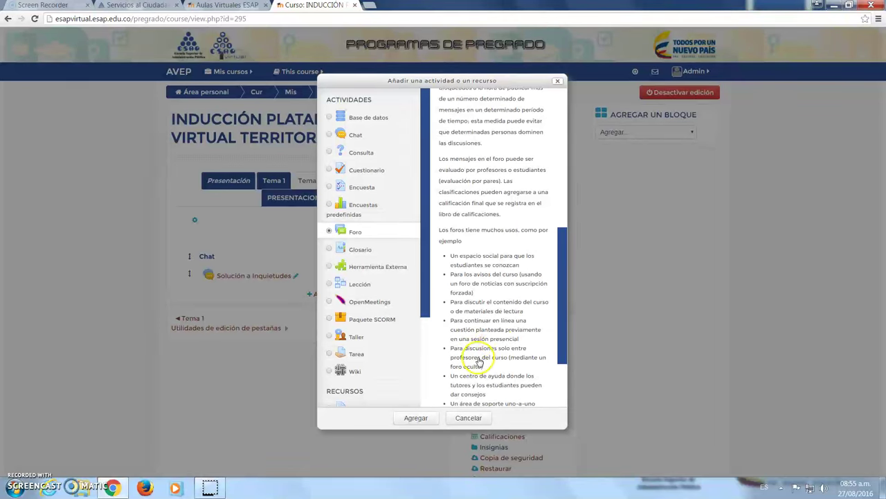
scroll(485, 339, down, 3)
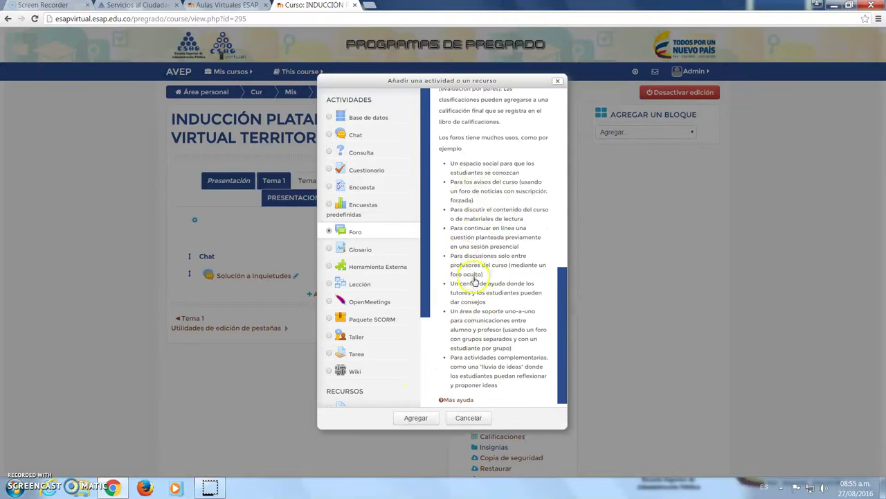
scroll(468, 343, up, 8)
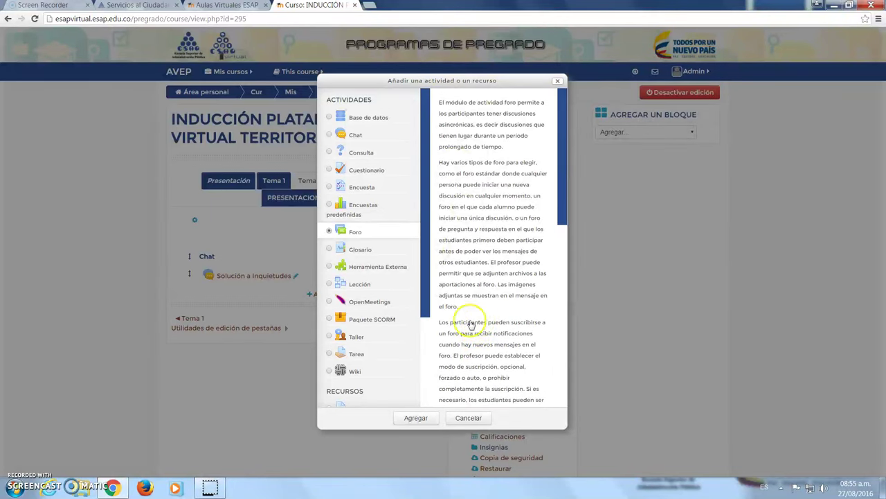
click(329, 231)
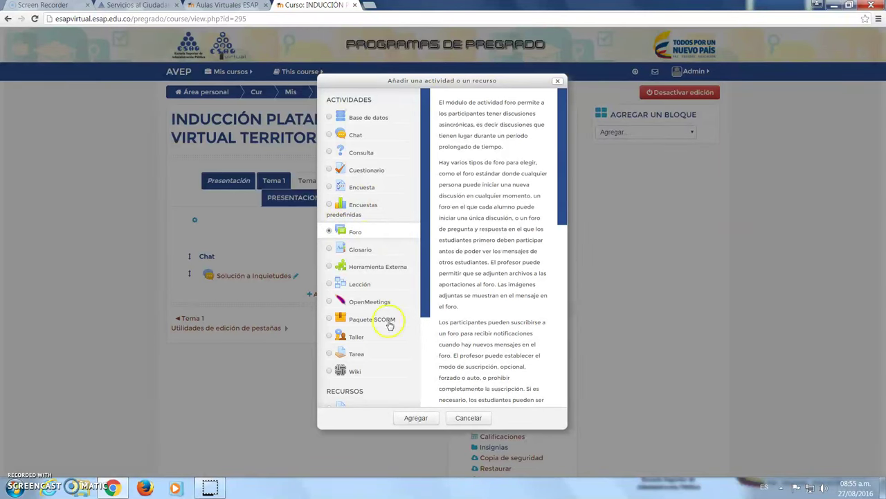
click(419, 419)
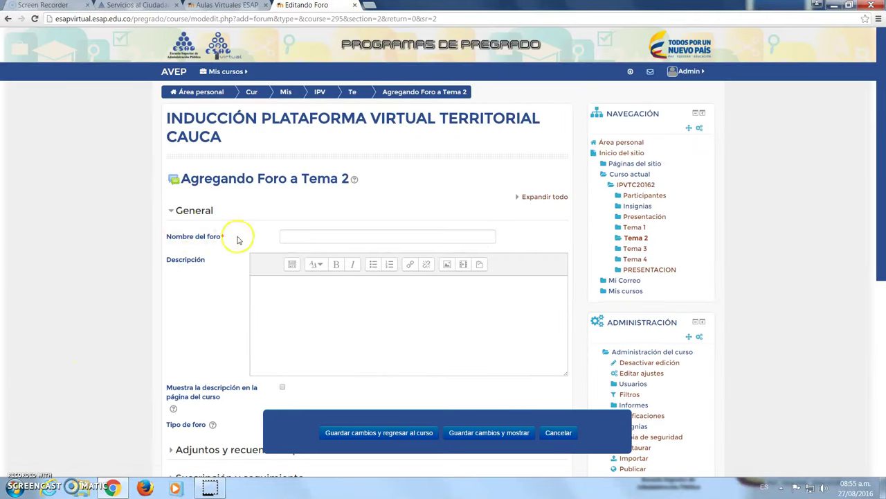
Name the new forum "Foro Presentación"
click(312, 237)
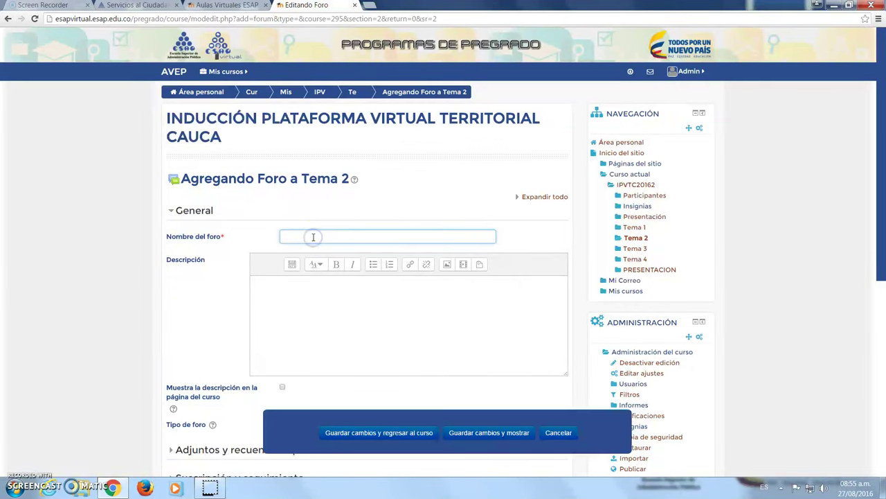
click(263, 317)
click(263, 251)
click(273, 305)
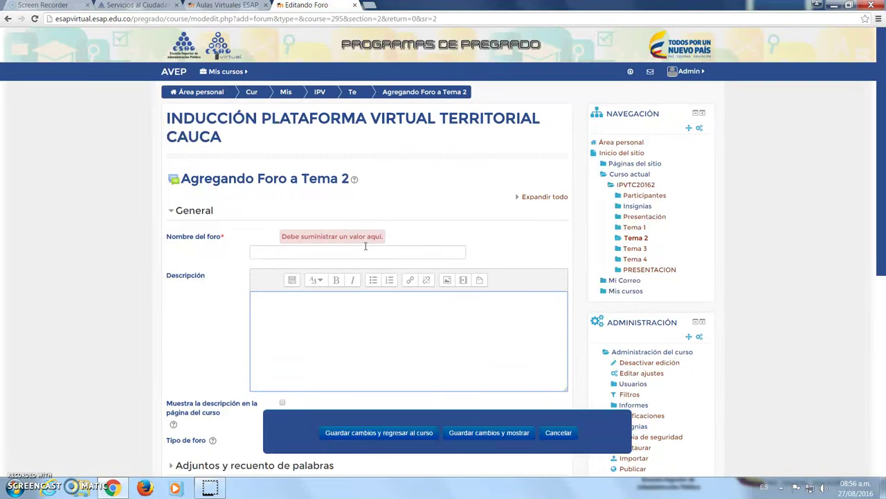
click(278, 248)
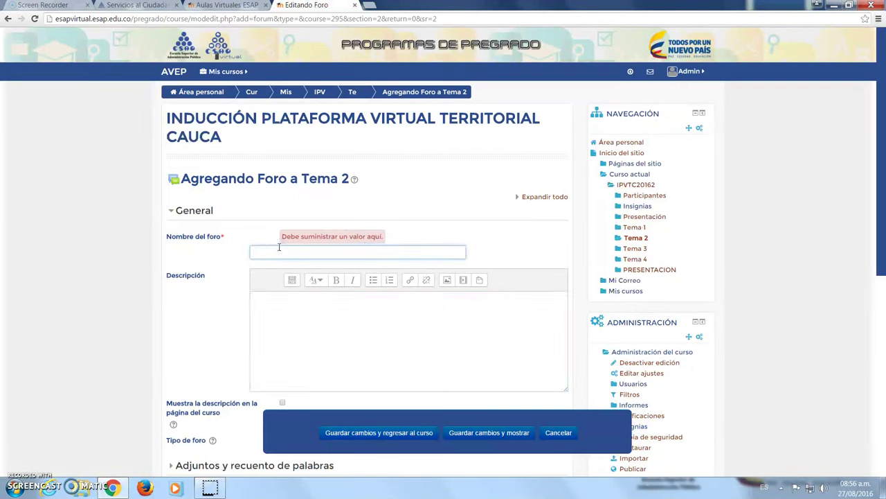
text(Foro Presentación)
click(307, 326)
click(293, 328)
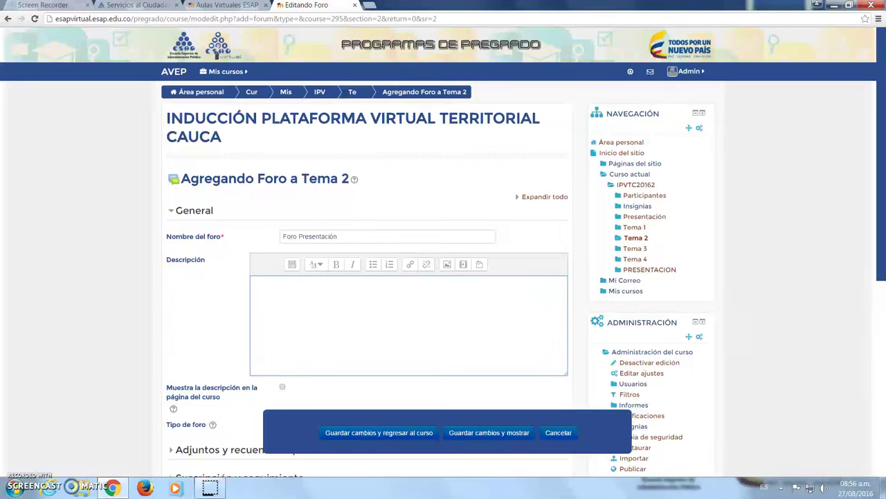
click(12, 458)
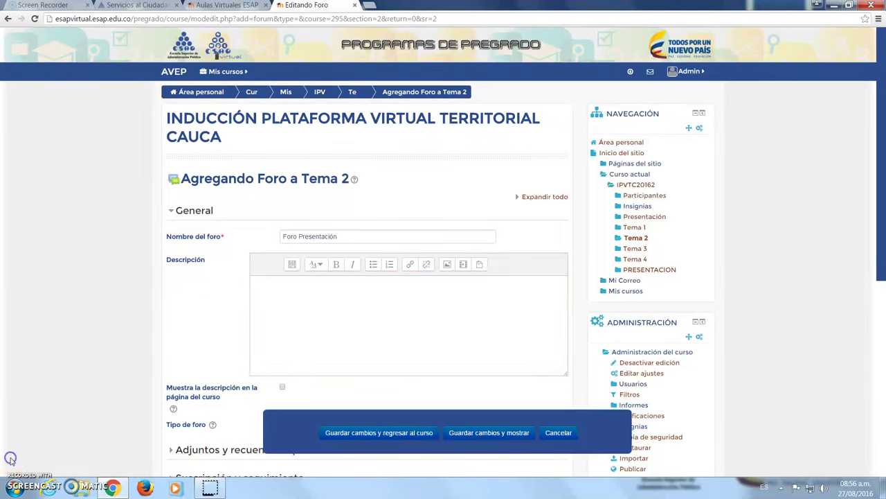
click(360, 236)
Begin the forum description with "buen día, este espacio será utilizado para que los participantes realicen su presentación personal,"
click(307, 331)
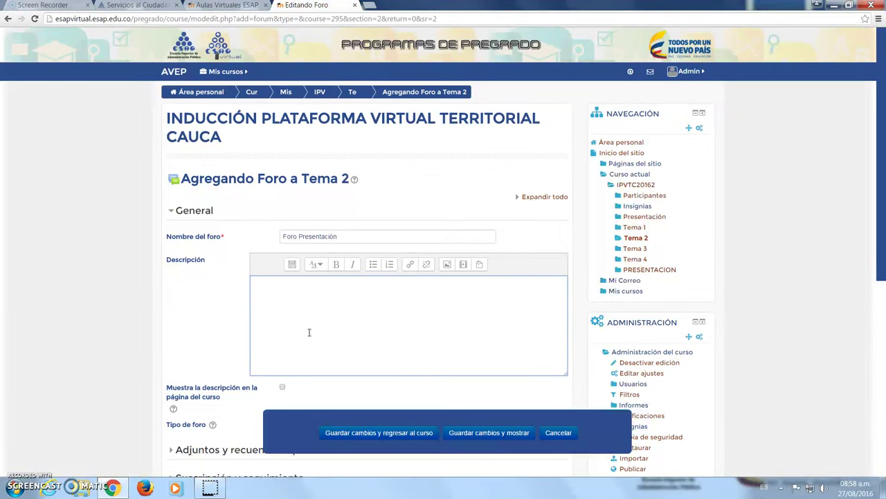
click(304, 330)
text(buen día ,)
key(BackSpace)
text(, este espaciuo será)
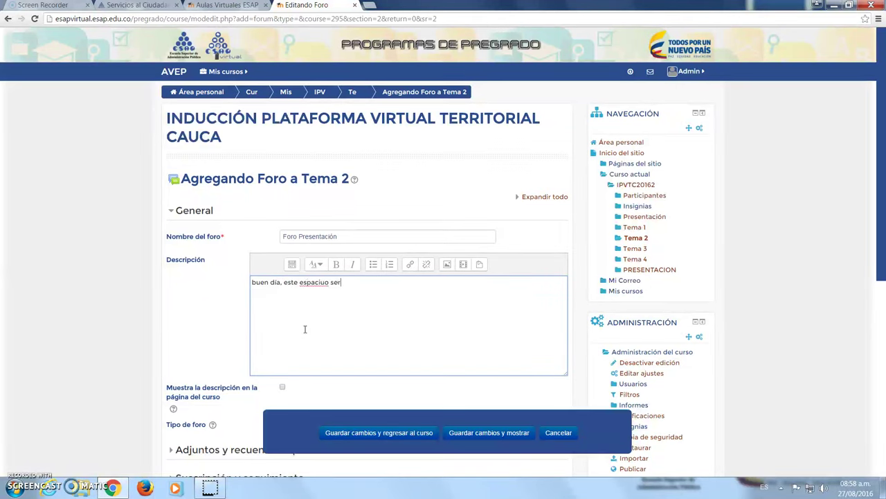
key(Left)
key(Left)
key(Left)
key(BackSpace)
text(utilizado)
key(BackSpace)
key(BackSpace)
text(será utilizado pa)
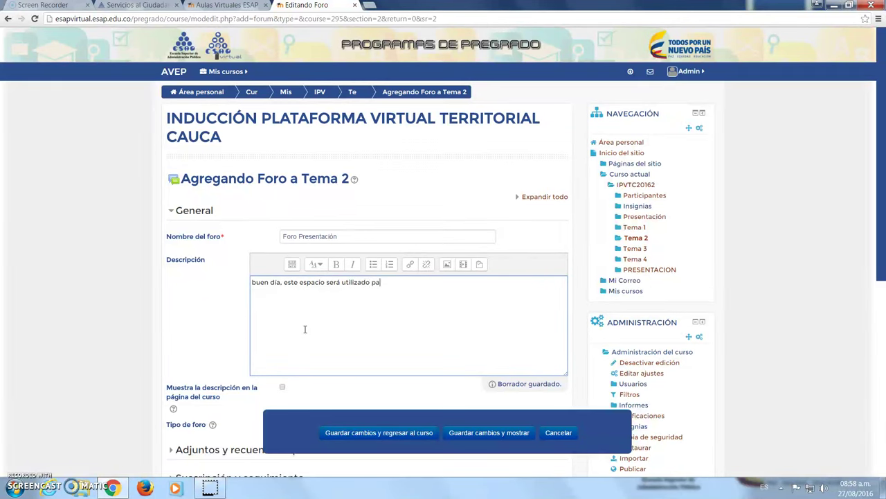
text(ra que los partici)
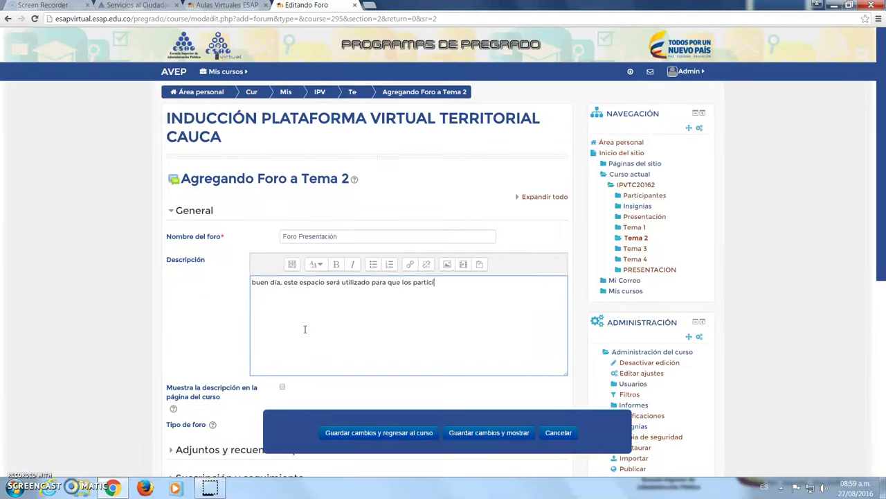
text(pantes realicen su presentación )
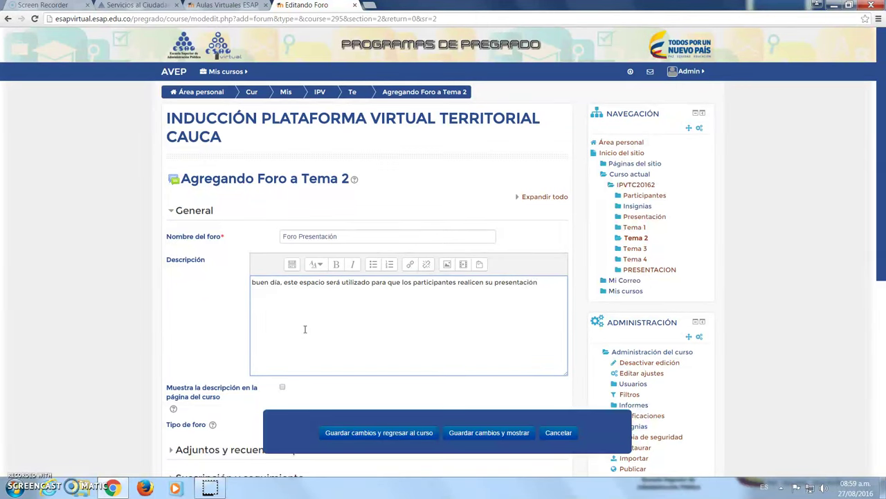
text(personasl)
key(BackSpace)
key(BackSpace)
text(l. )
Continue the description with "por favor hable de sus estudios y formación, además de sus interses"
text(por favor )
text(h)
key(BackSpace)
text(hable ded)
key(BackSpace)
key(BackSpace)
text(su s estudio)
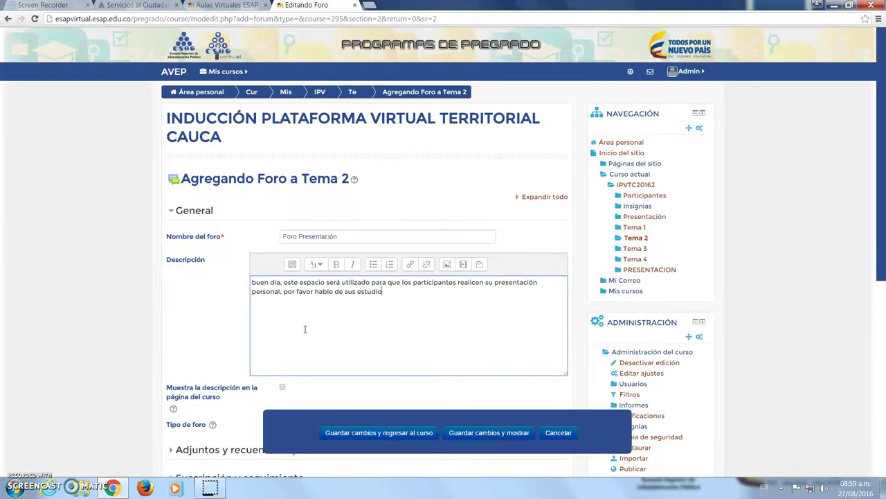
text(s y formación)
key(BackSpace)
text(n, además ded)
key(BackSpace)
key(BackSpace)
text(sus interses)
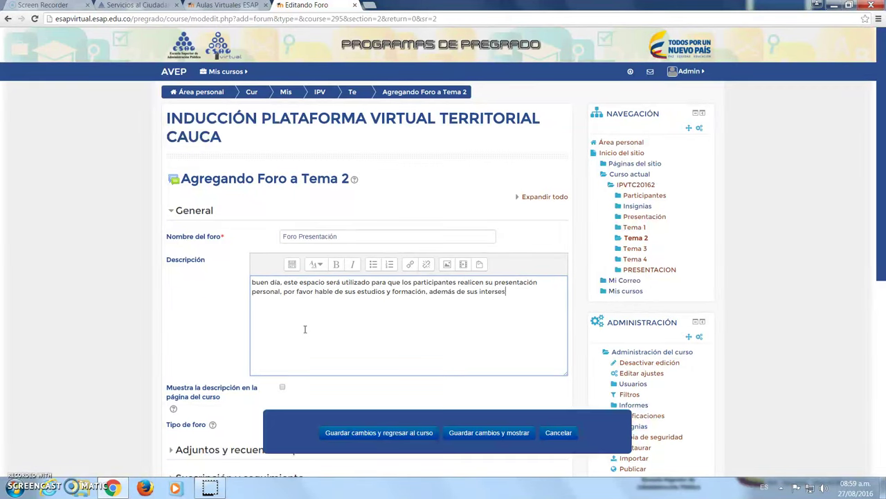
Finish the description's sentence with "y el porqué creé que este curso es importante."
text( y el porq)
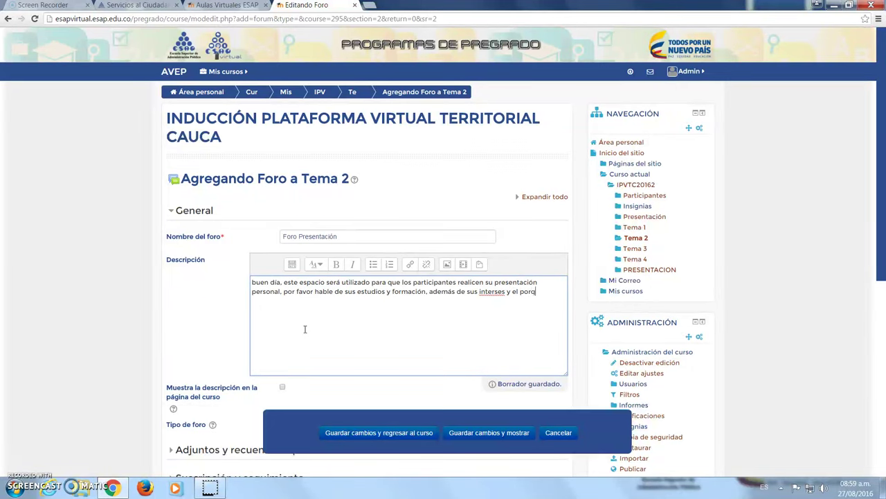
text(upe)
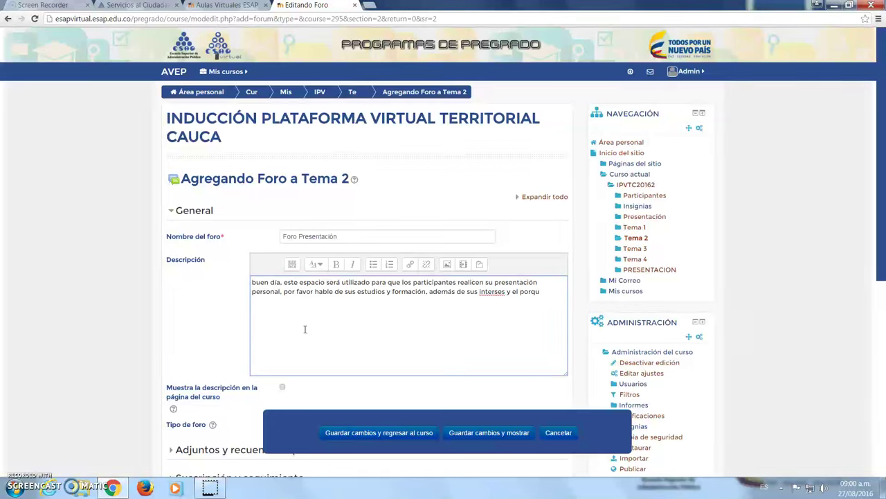
text(é cree)
key(BackSpace)
text(eé)
text( que este curso)
text( es important)
text(e.)
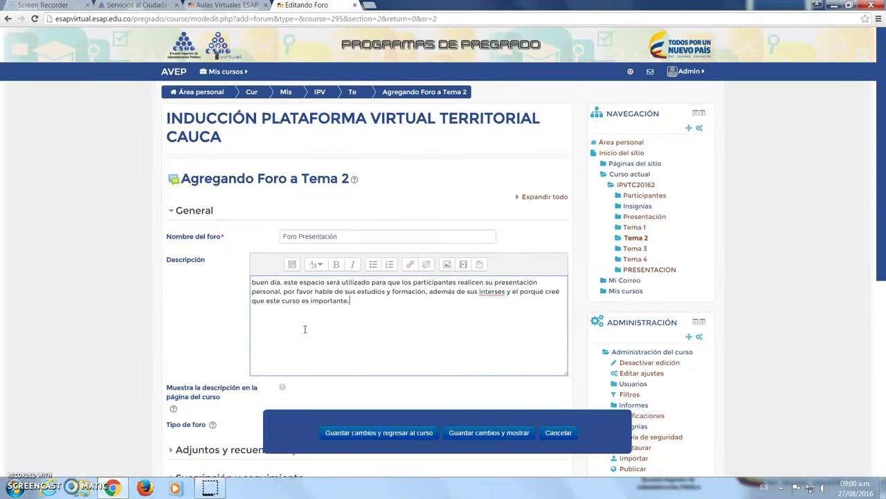
Add the closing line "Feliz día." below the description text, separated by blank lines
key(Return)
key(Return)
text(Feliz día.)
key(Return)
key(Return)
Review the available forum types, keeping Foro para uso general selected
scroll(145, 340, down, 2)
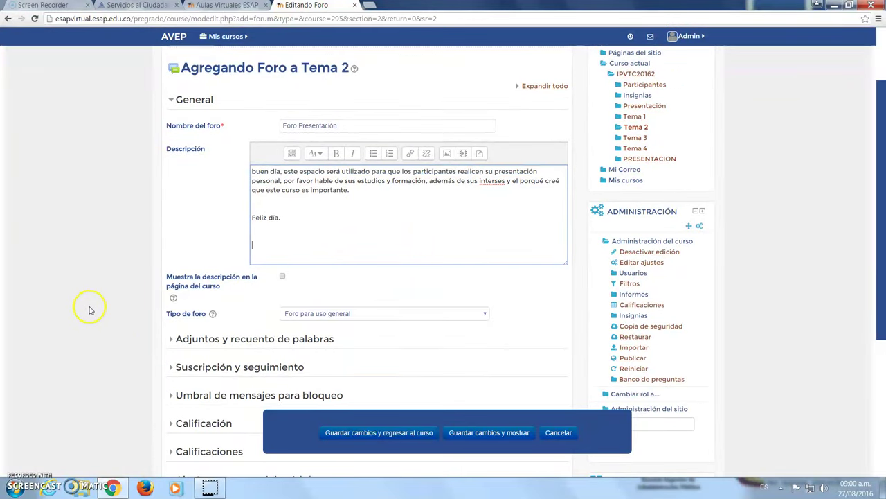
scroll(89, 306, down, 1)
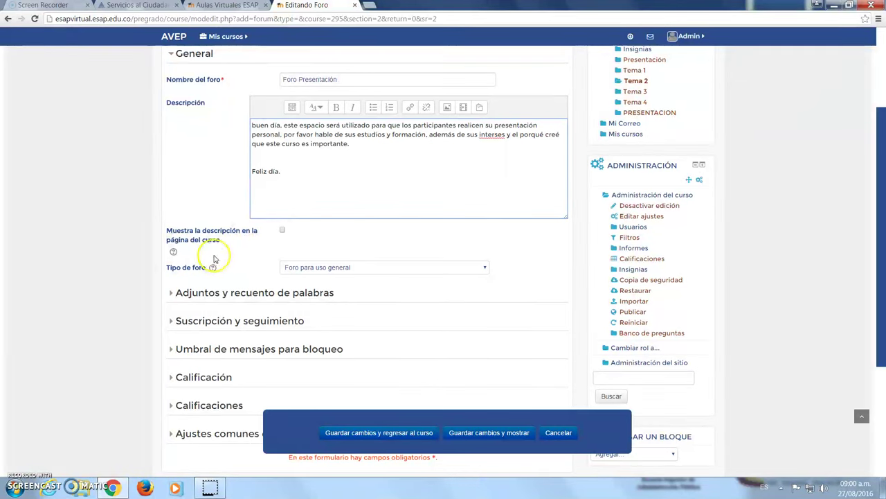
click(323, 268)
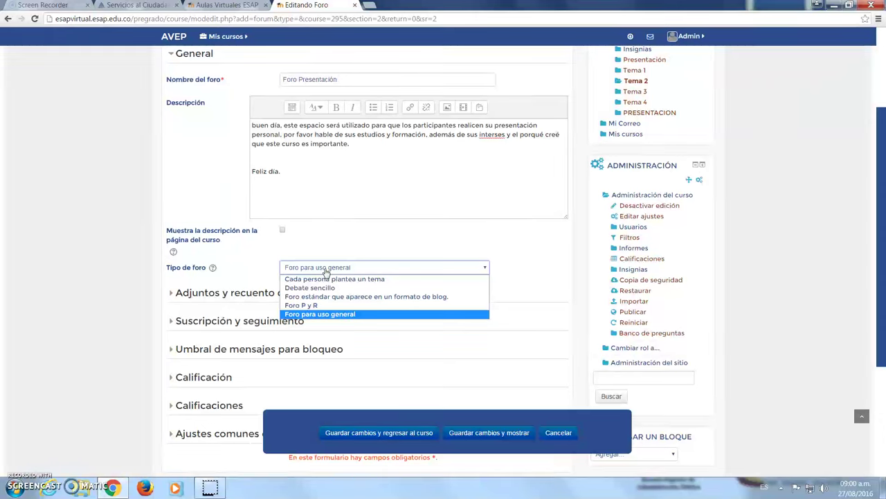
click(257, 273)
click(324, 269)
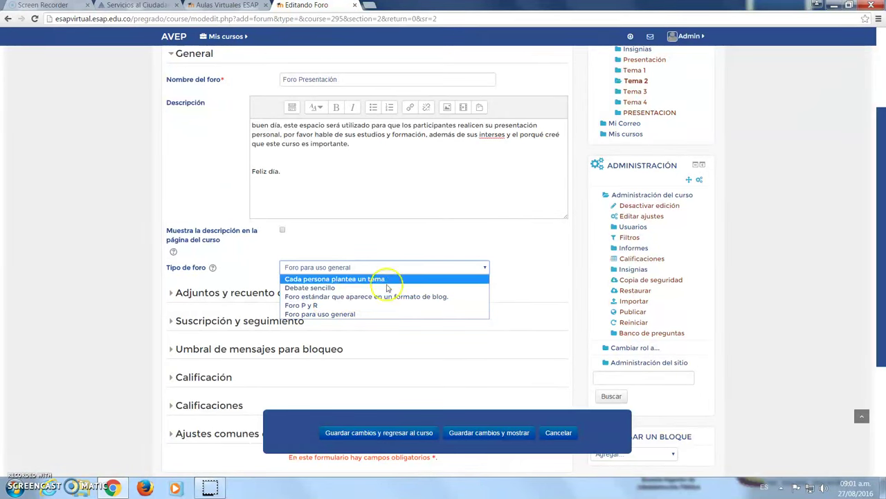
click(323, 269)
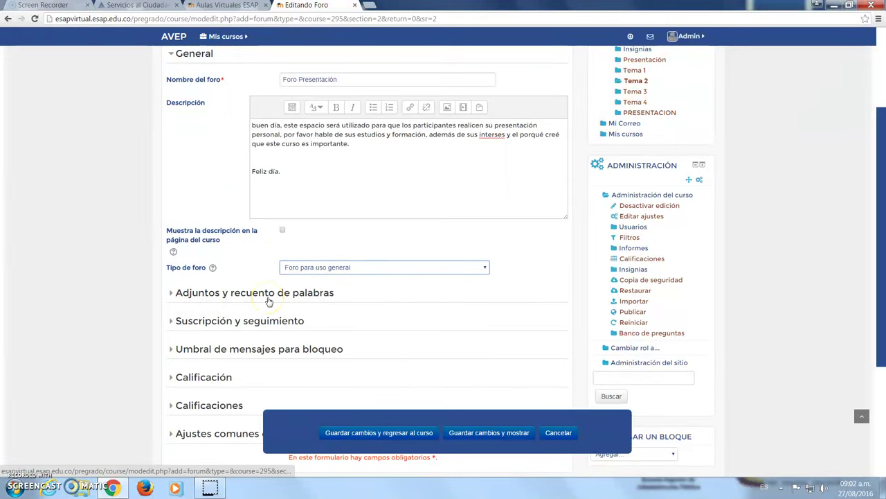
Set the forum's maximum attachment size to 5MB and the maximum number of attached files to 3
click(173, 294)
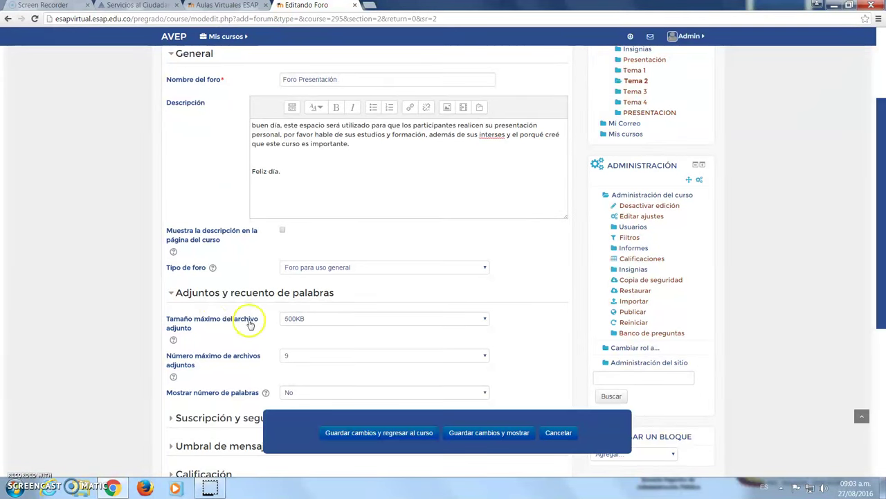
click(327, 318)
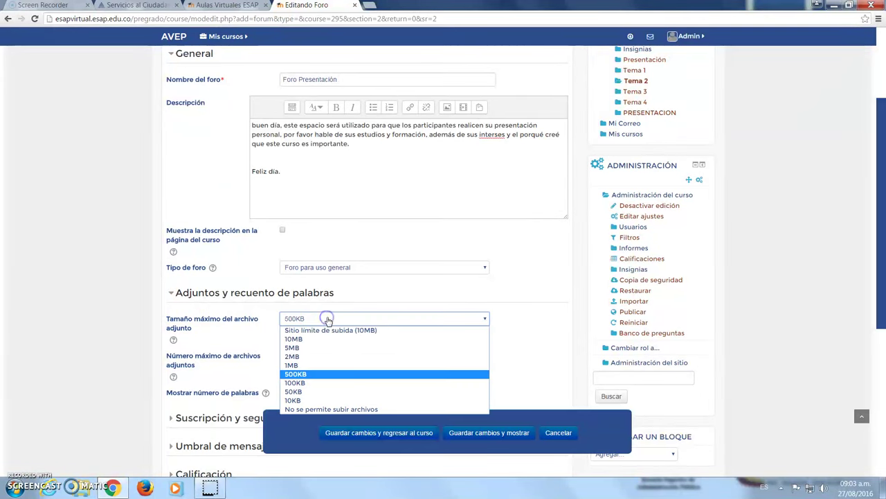
click(300, 348)
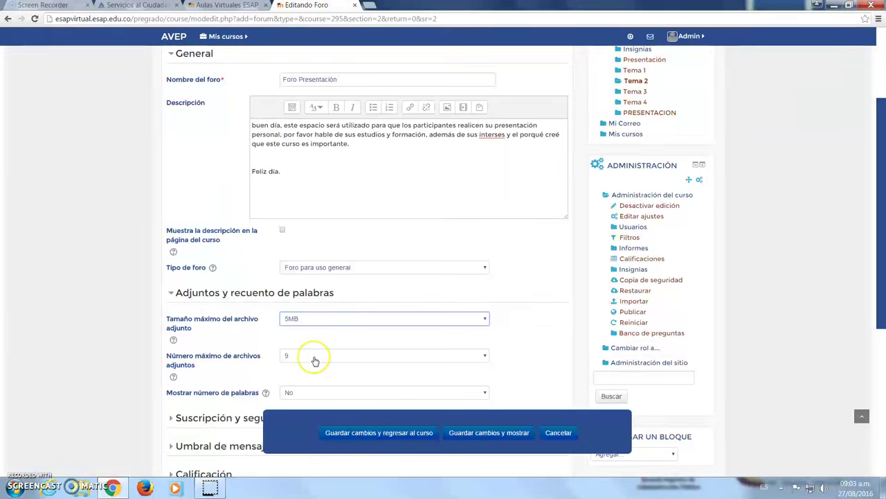
click(315, 360)
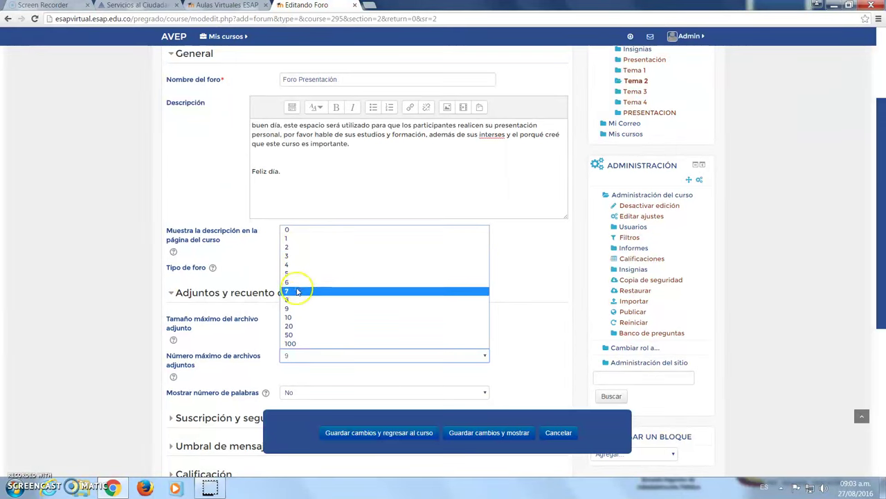
click(291, 256)
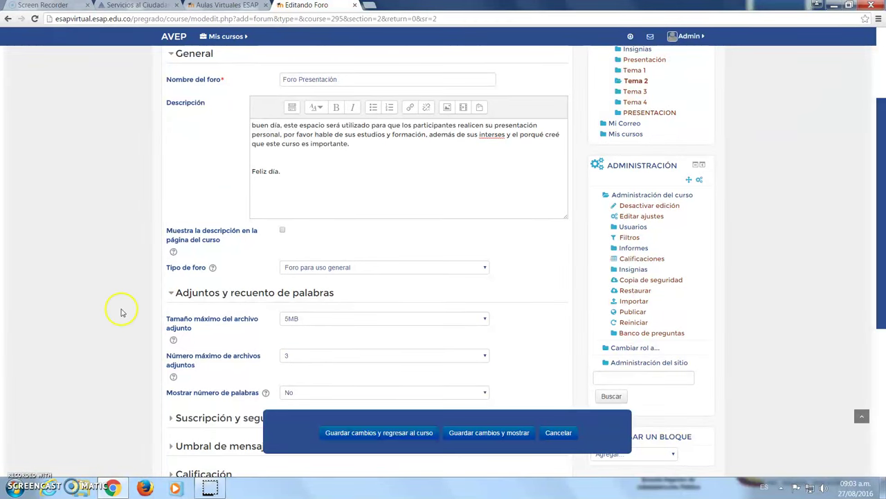
Enable the word count display for forum posts by setting Mostrar número de palabras to Sí
scroll(118, 309, down, 3)
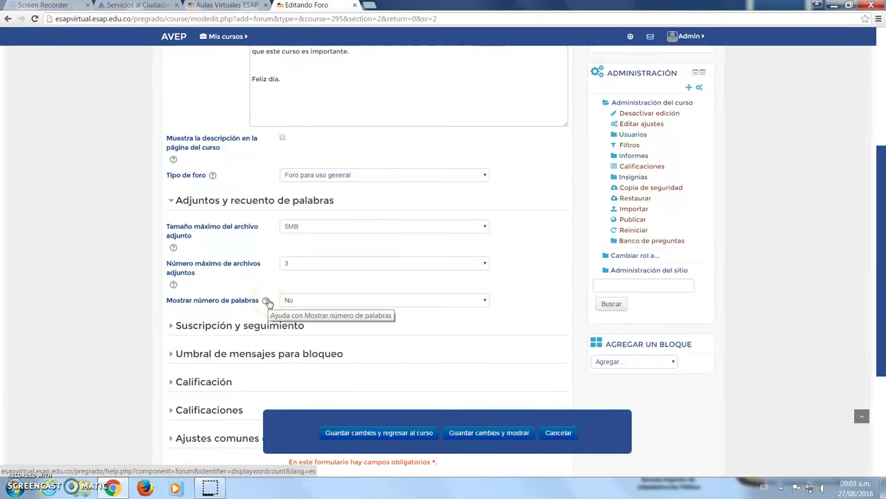
click(307, 303)
click(304, 322)
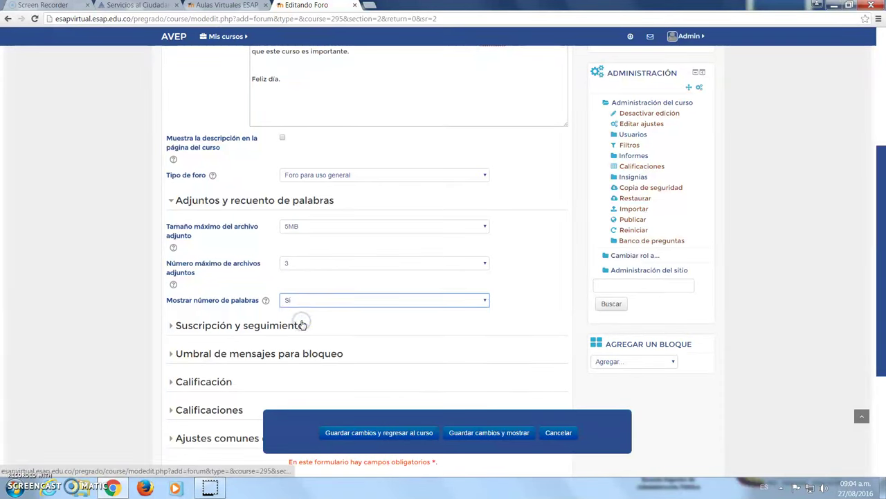
click(20, 308)
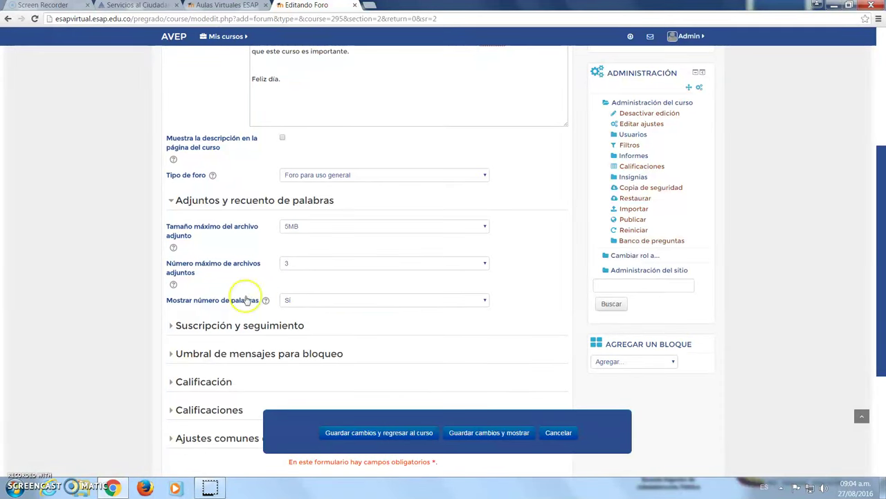
Review the forum's subscription modes and read-tracking options, keeping Suscripción opcional and Opcional selected
click(174, 326)
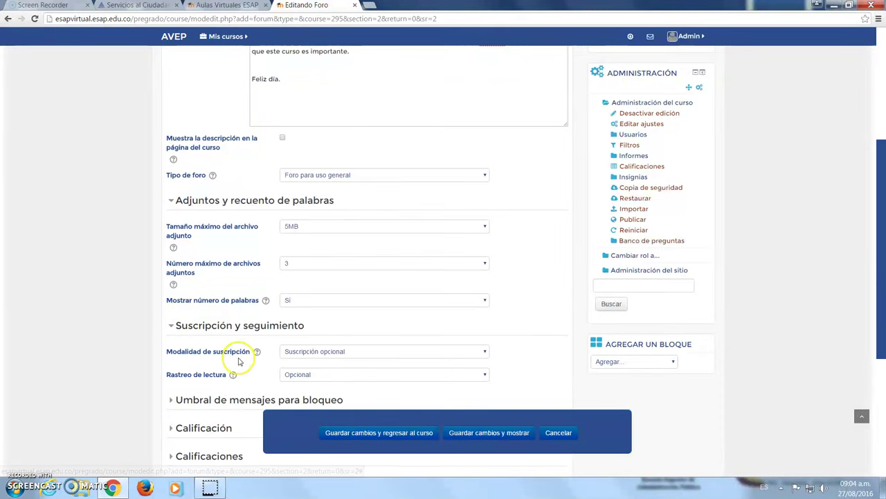
click(316, 352)
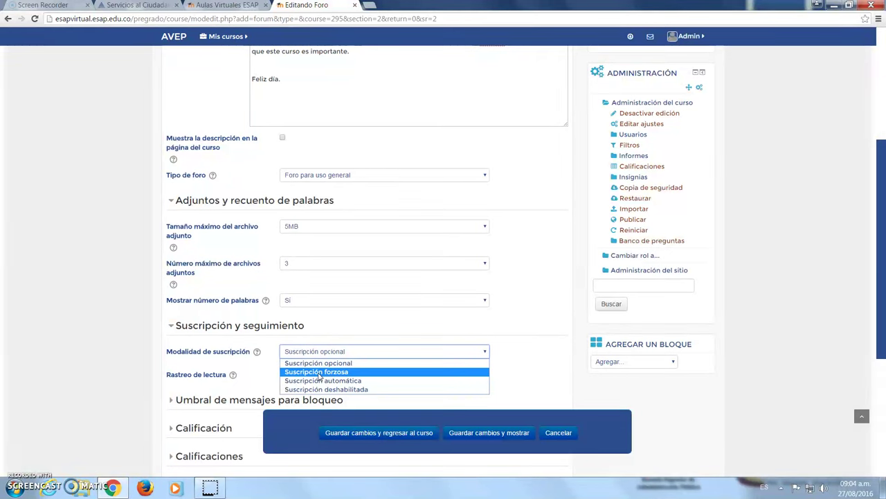
click(318, 382)
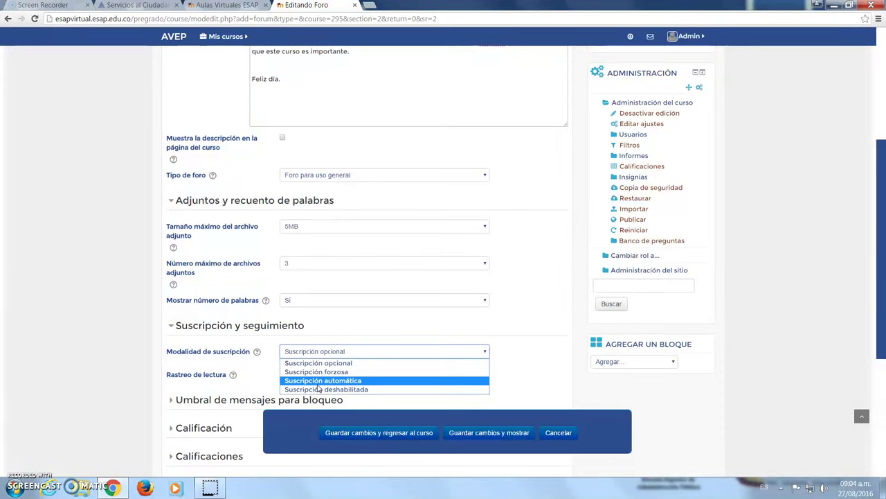
click(323, 395)
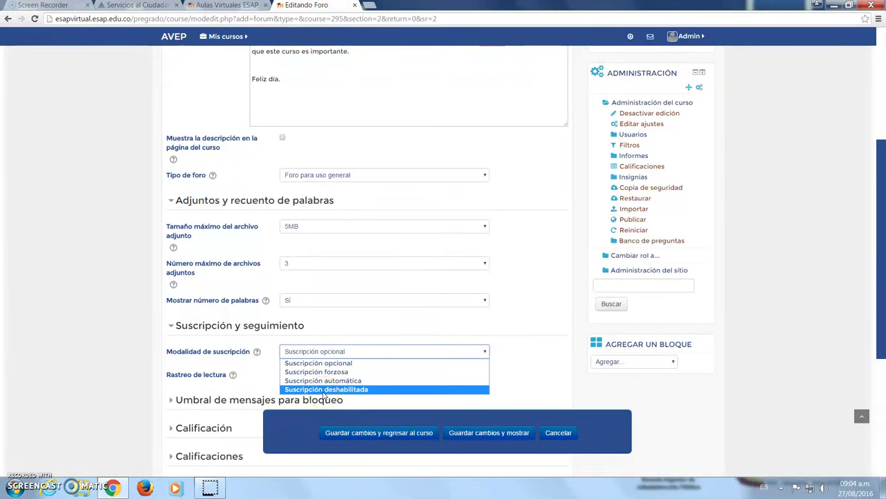
click(271, 324)
scroll(113, 341, down, 1)
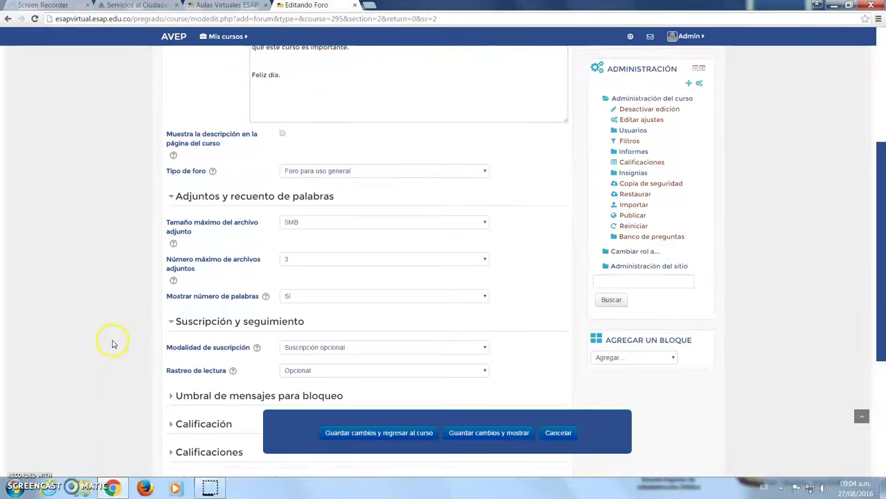
scroll(113, 343, down, 3)
click(333, 280)
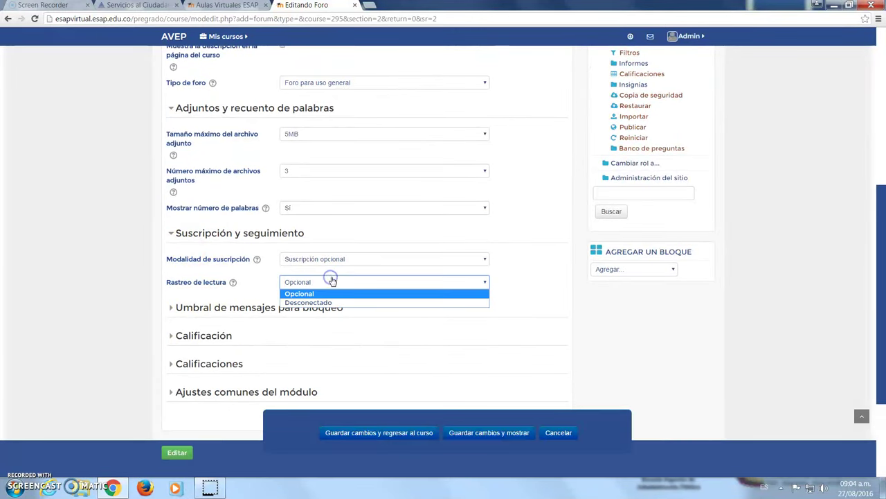
click(145, 269)
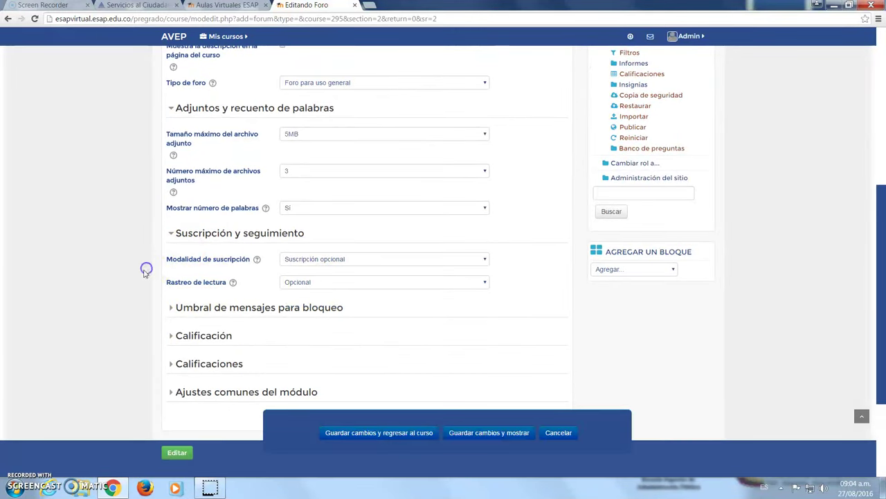
Examine the message-blocking threshold settings and the available grade categories, keeping No bloquear and Sin categorizar
click(172, 309)
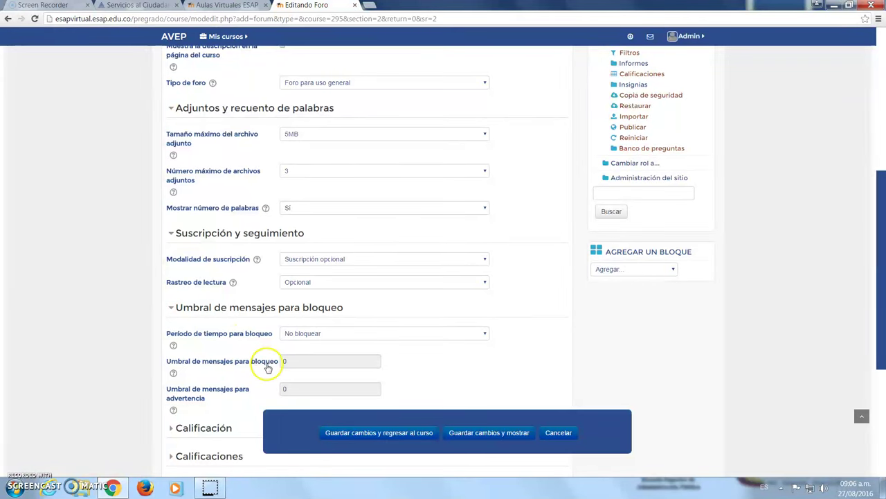
scroll(94, 340, down, 3)
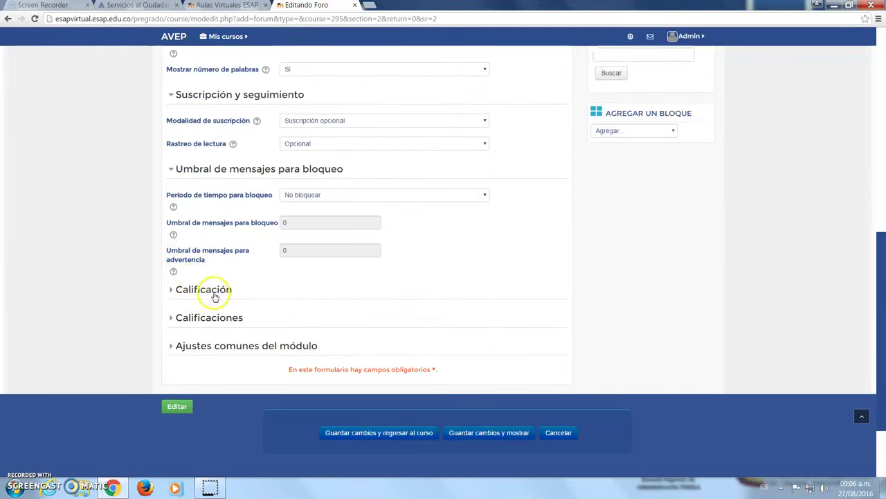
click(173, 291)
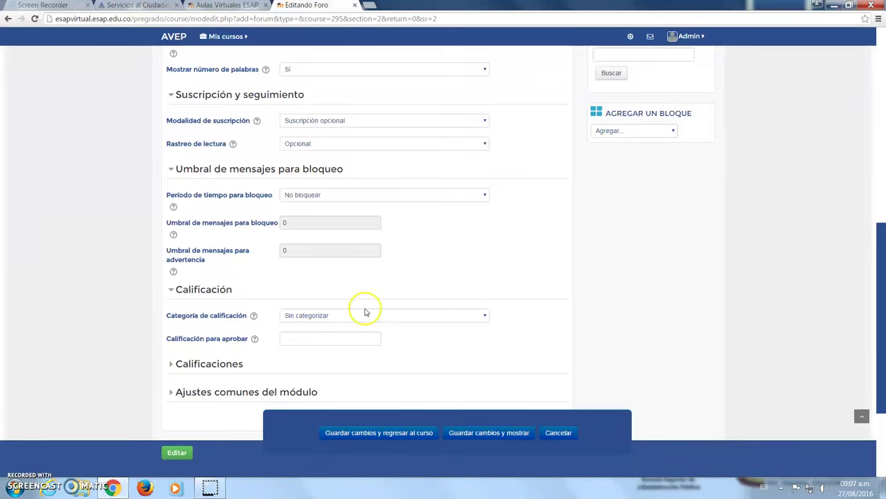
click(317, 313)
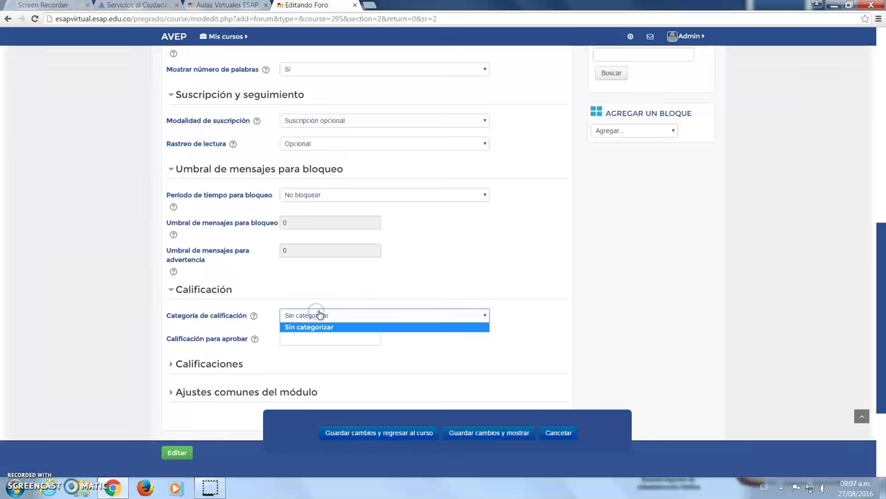
click(317, 313)
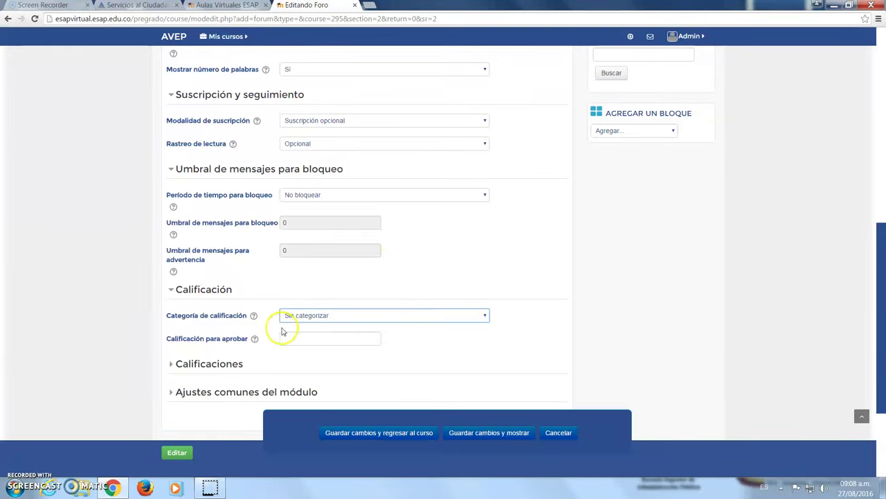
click(304, 340)
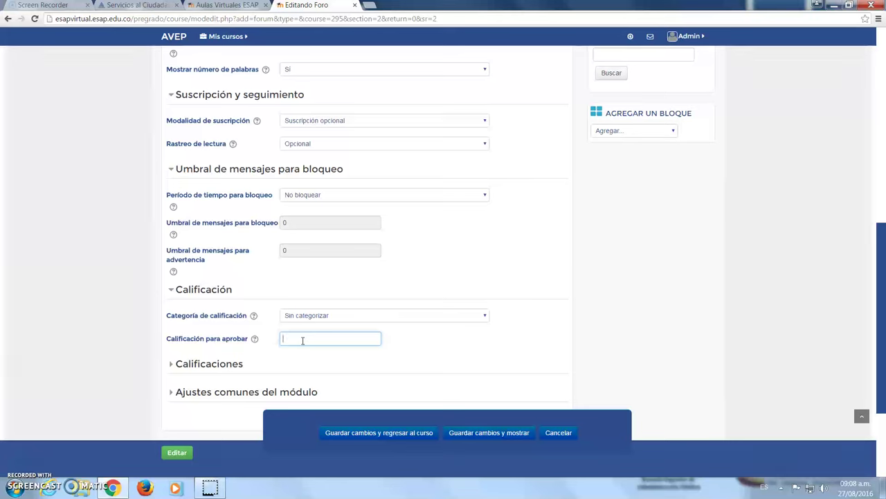
text(30)
key(BackSpace)
key(BackSpace)
Set the forum's Tipo de consolidación for ratings to Promedio de calificaciones
click(177, 364)
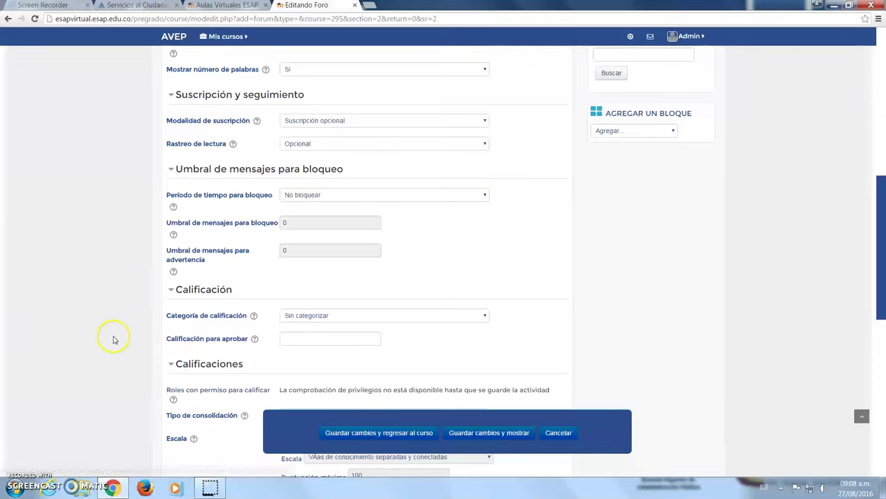
scroll(110, 333, down, 2)
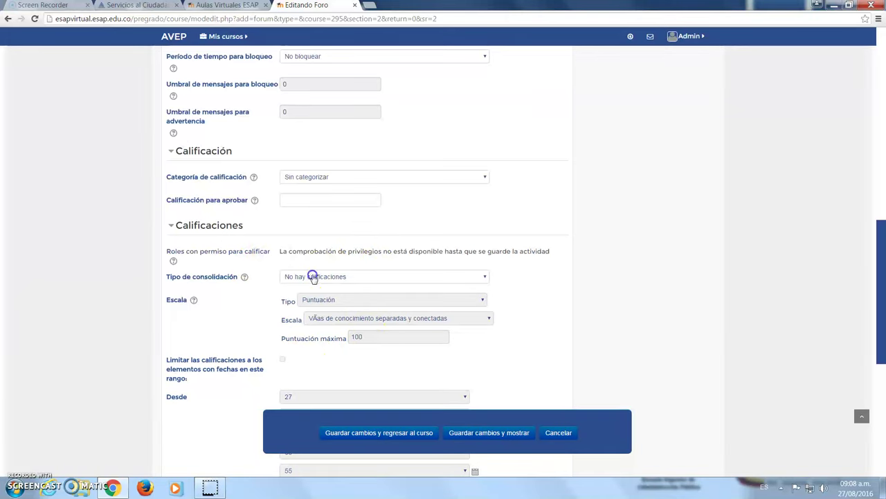
click(313, 277)
click(312, 277)
click(313, 277)
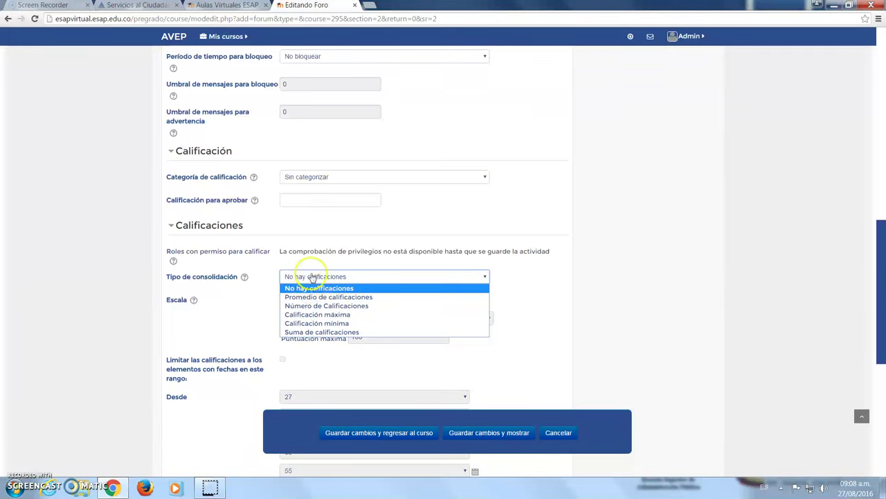
click(311, 276)
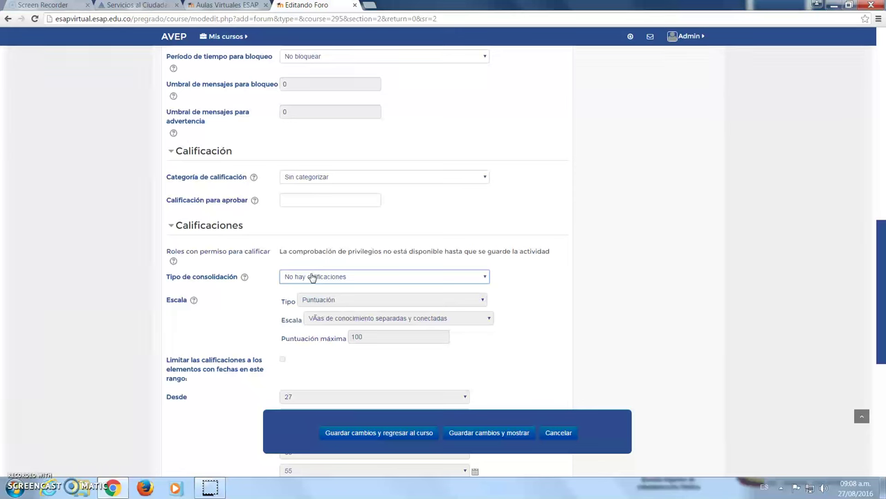
click(312, 276)
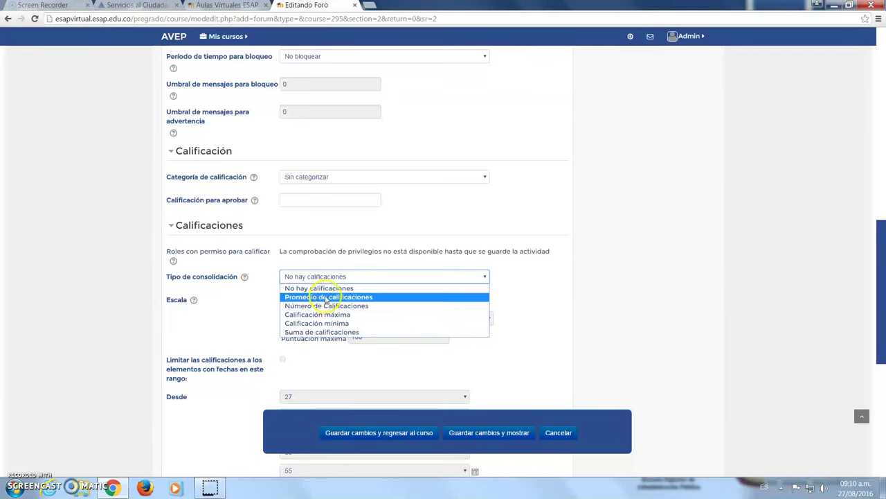
click(325, 297)
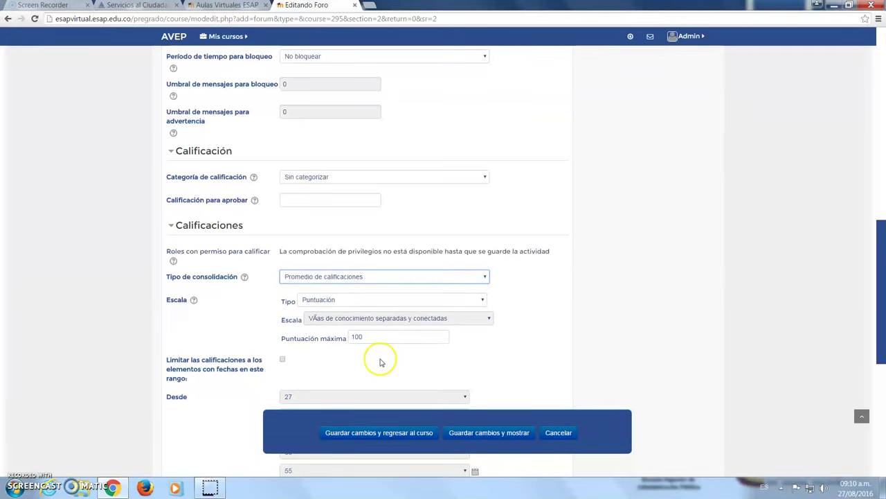
Set the maximum score of the rating scale (Puntuación máxima) to 50
double_click(382, 333)
key(BackSpace)
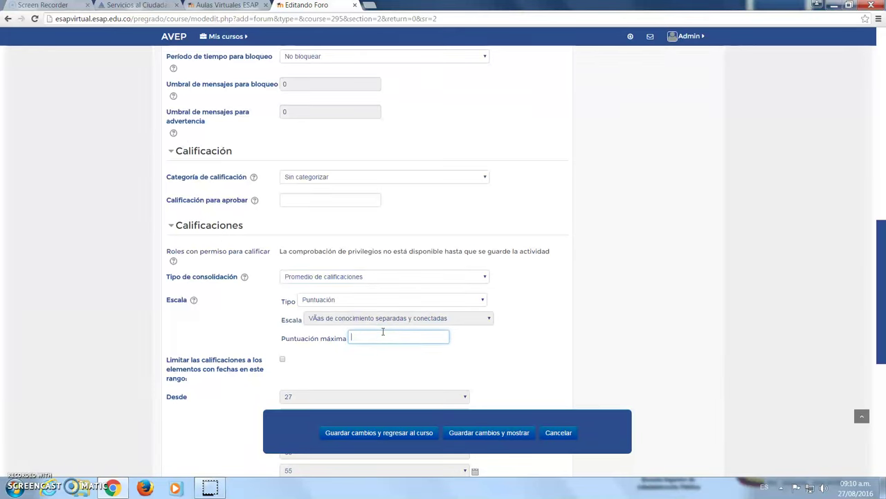
text(50)
click(145, 327)
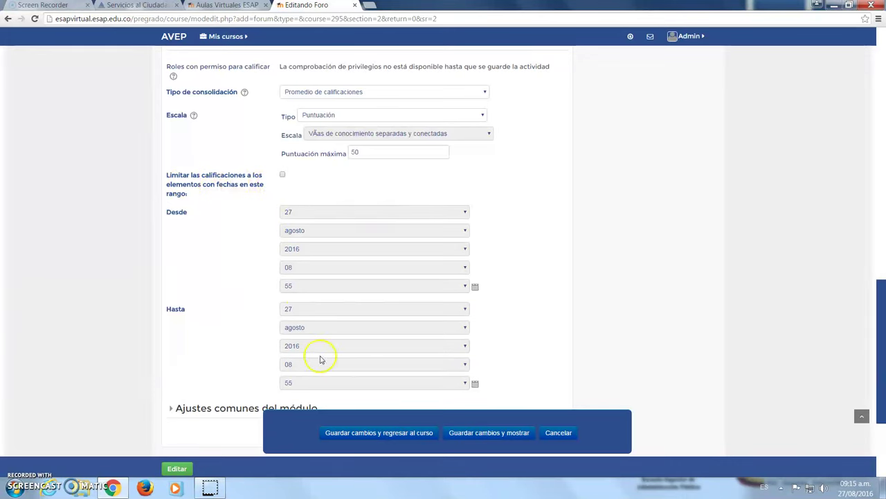
scroll(125, 320, down, 2)
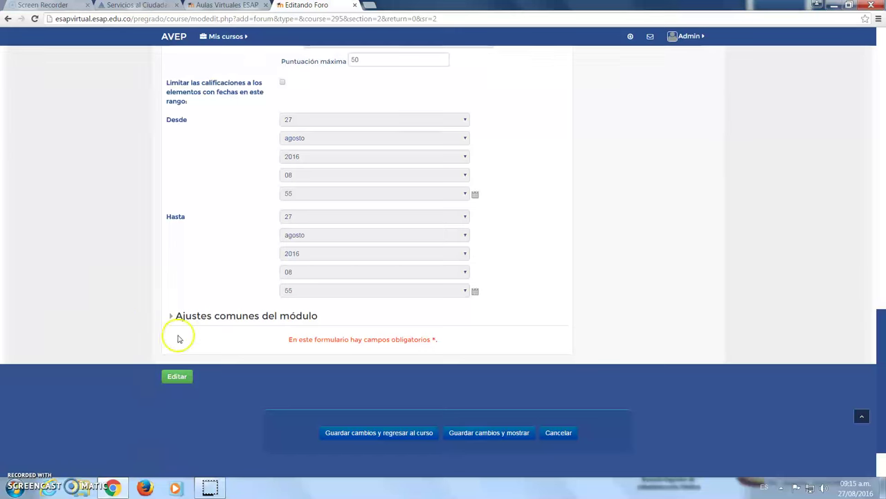
scroll(283, 330, up, 1)
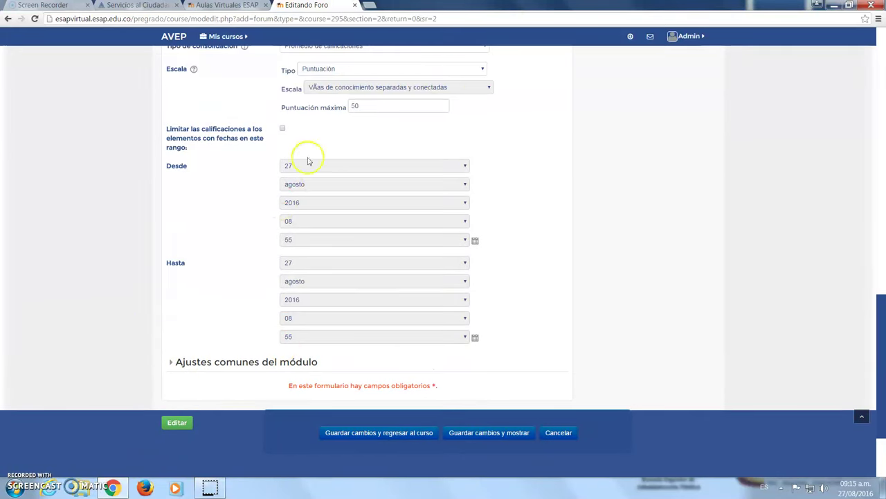
click(282, 128)
click(282, 129)
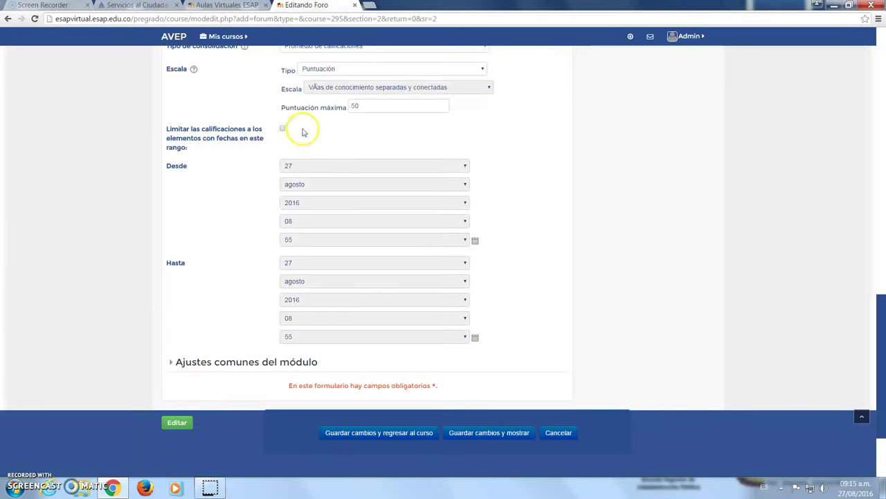
click(283, 129)
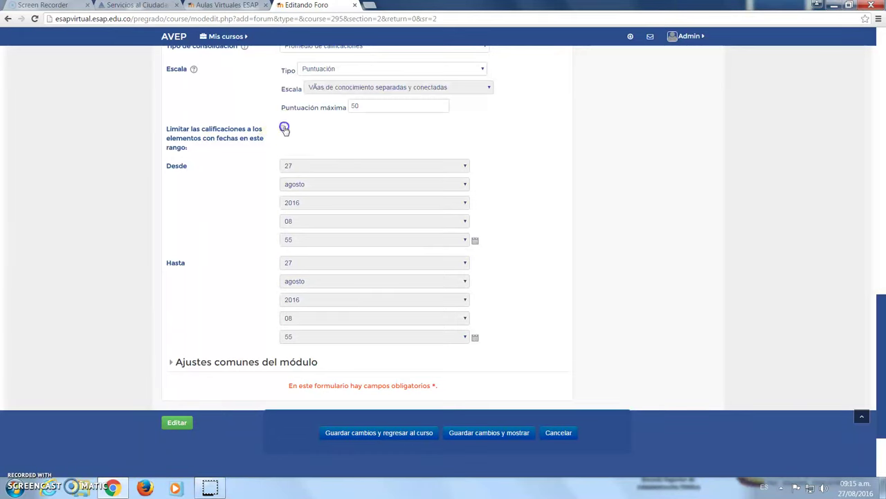
click(283, 129)
Save the forum's settings and return to the course
click(398, 435)
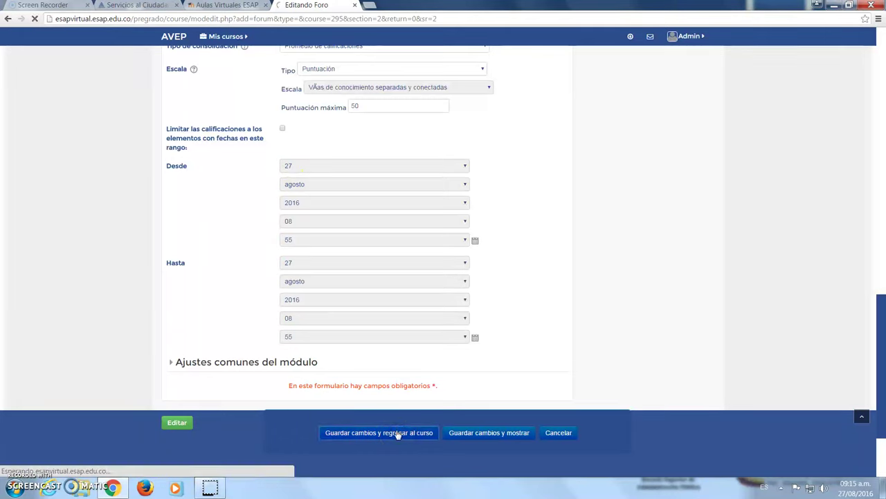